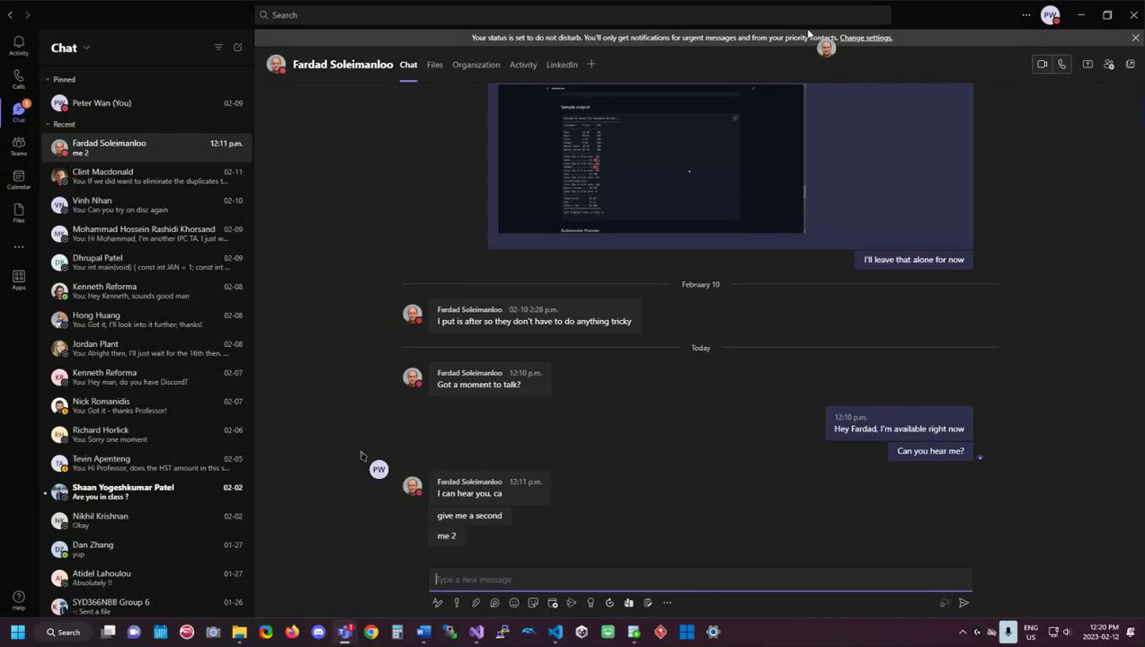
# From the Teams calendar, draft a new meeting titled 'Problem with workshop 4'.
pyautogui.click(608, 531)
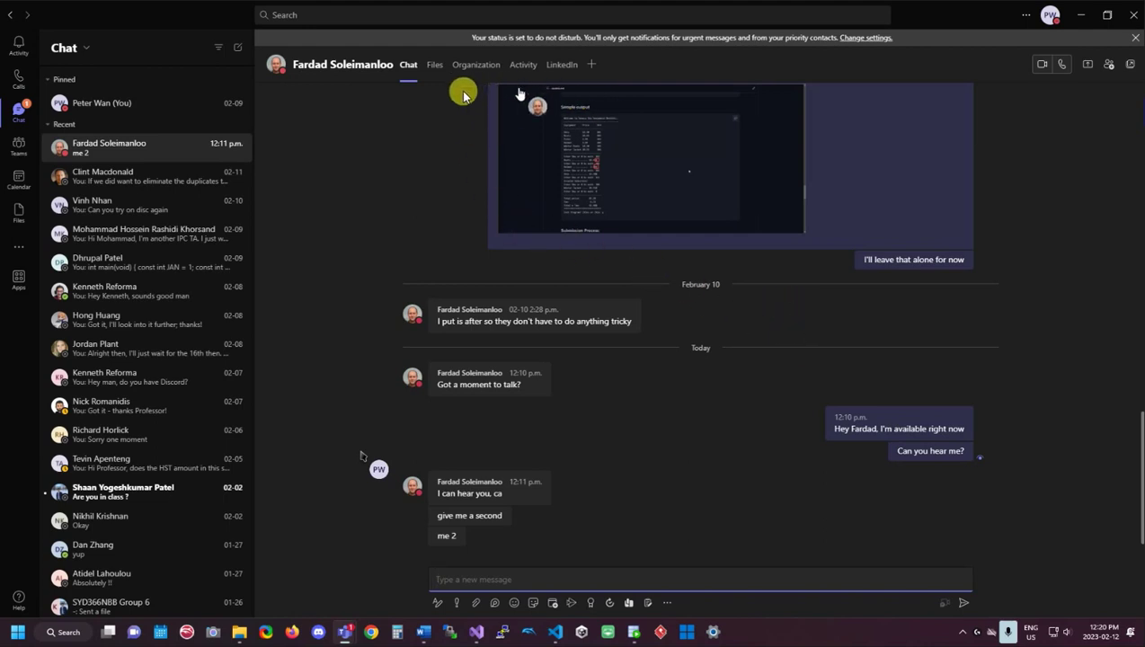
pyautogui.click(20, 184)
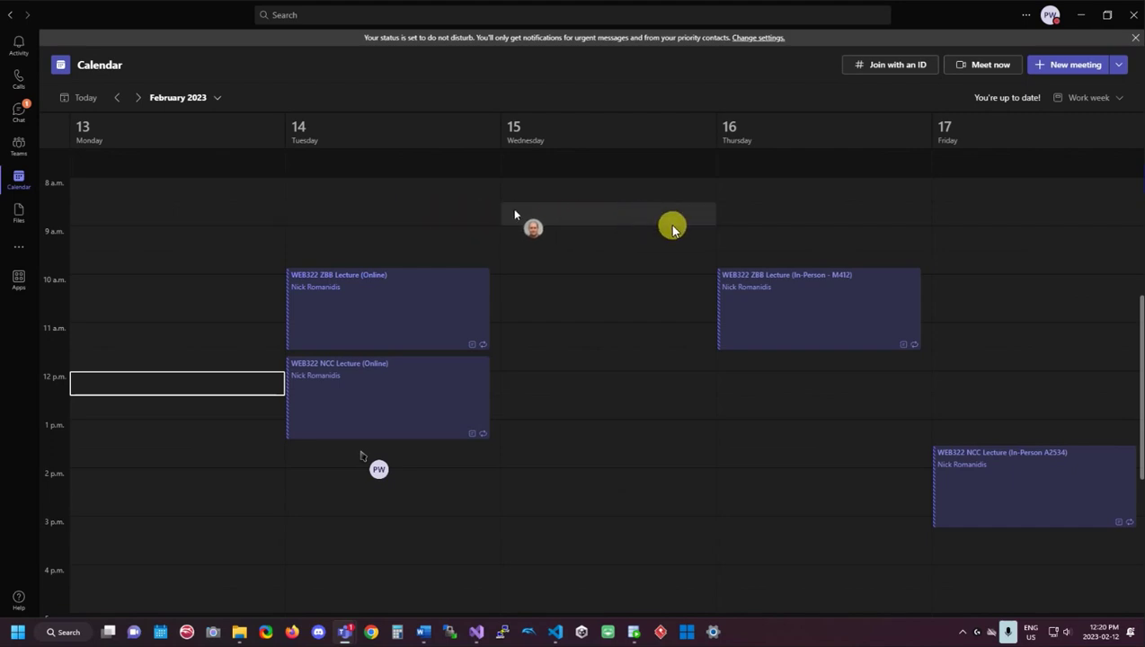
pyautogui.click(1068, 74)
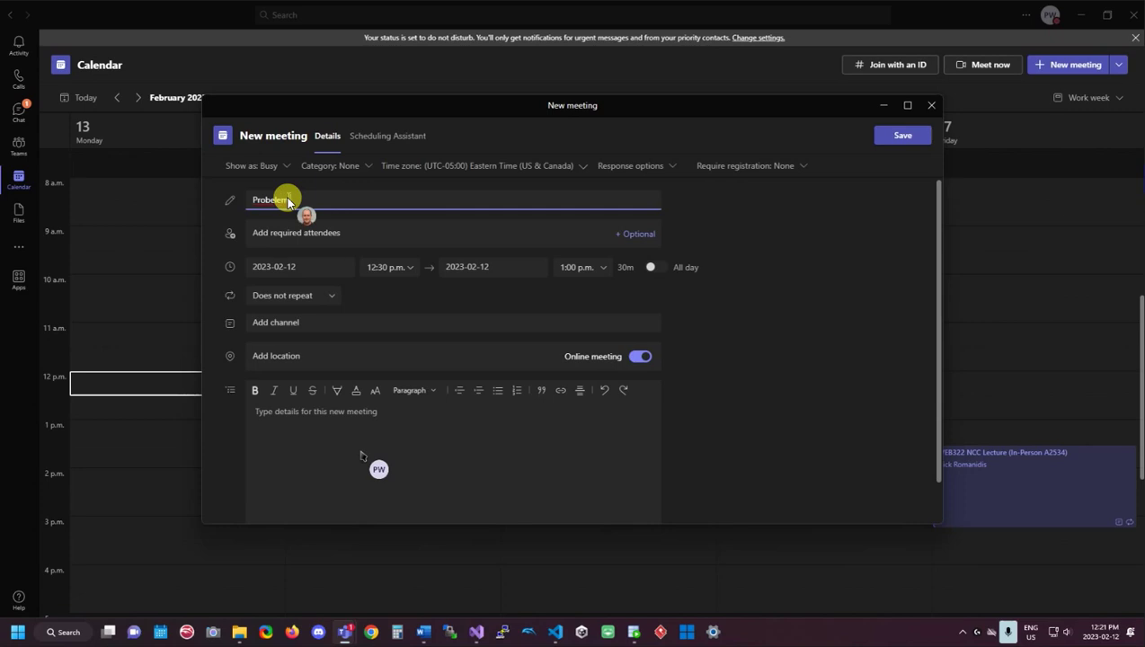
pyautogui.press('BackSpace')
pyautogui.write('with workshop 4')
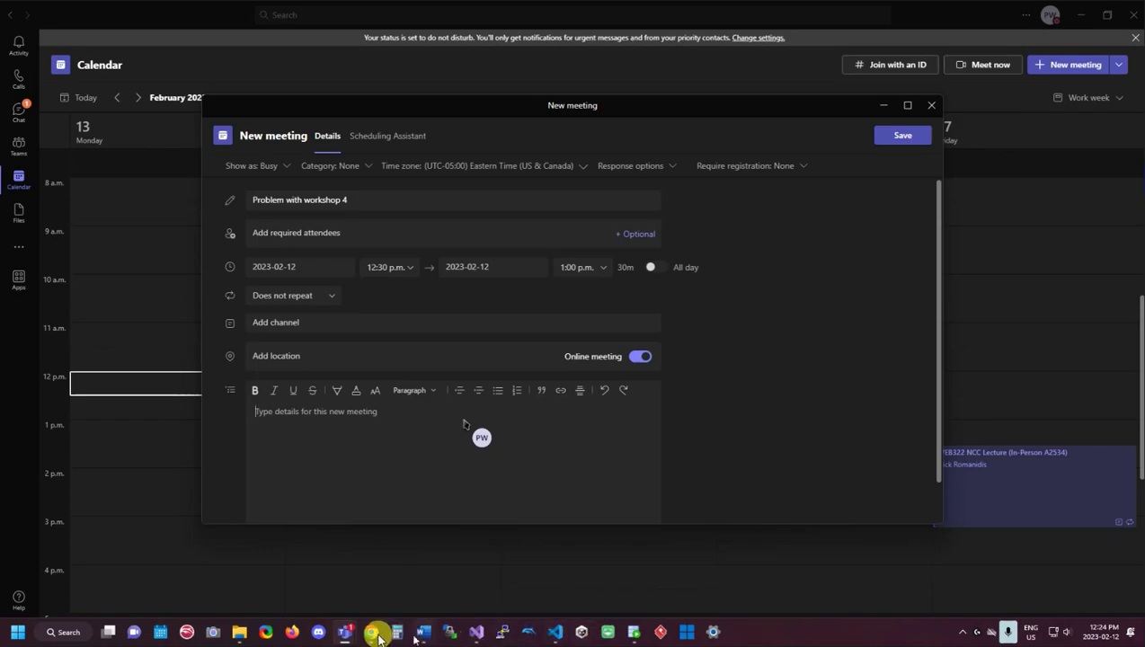
# Copy the Workshop-Zero repository URL in Chrome, then return to the Teams meeting draft.
pyautogui.click(373, 634)
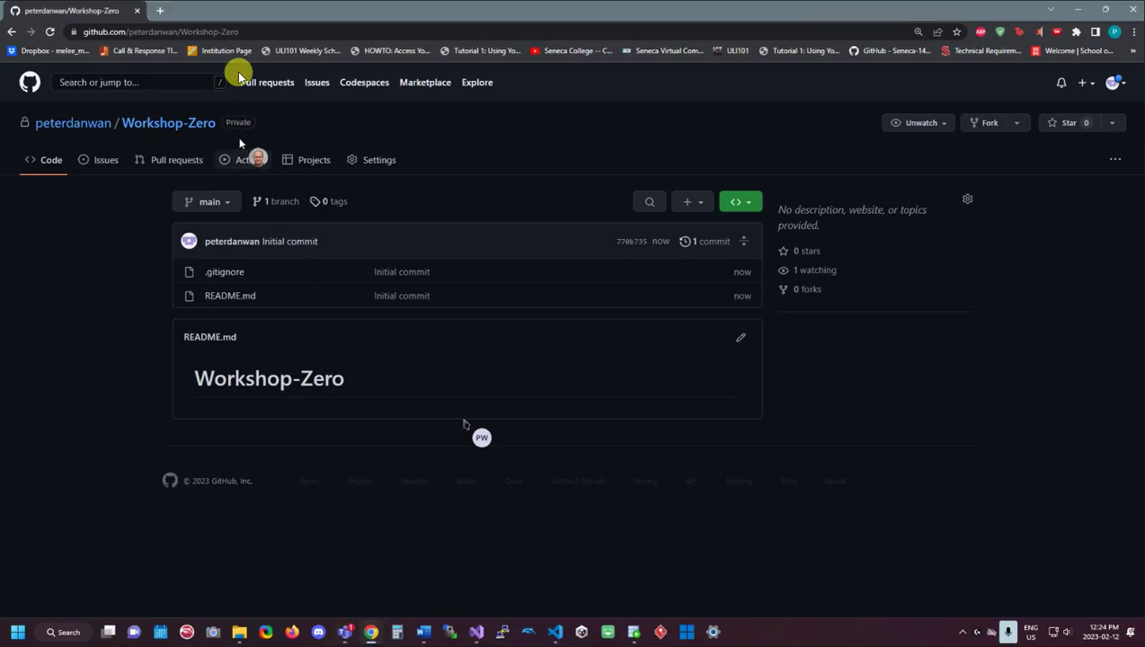
pyautogui.click(204, 34)
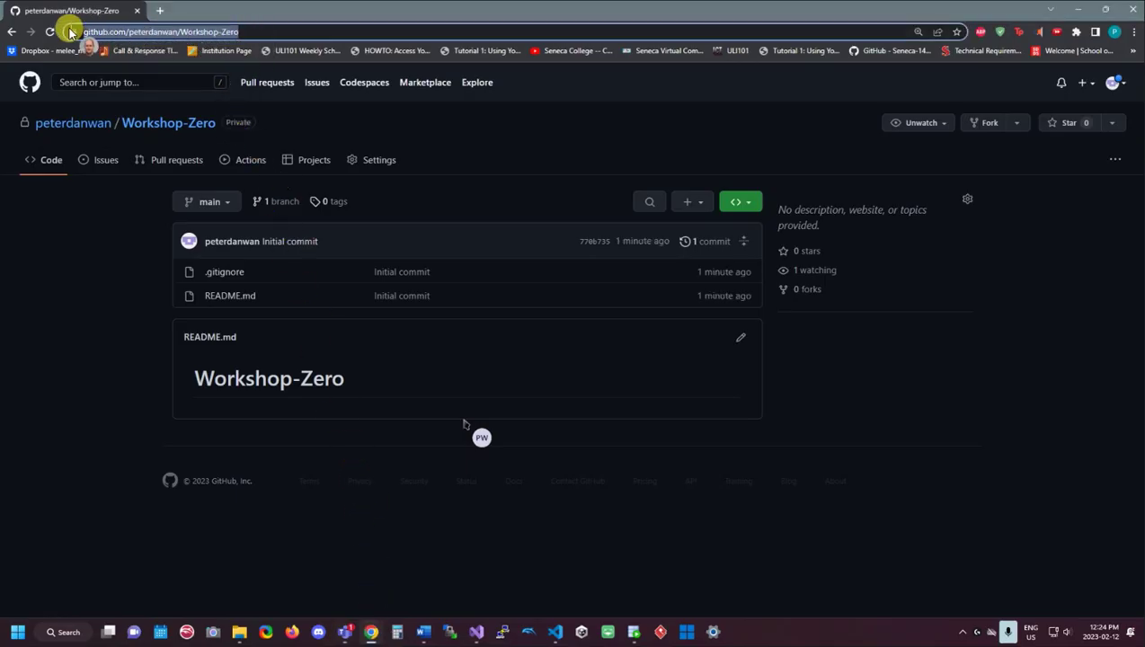
pyautogui.rightClick(101, 36)
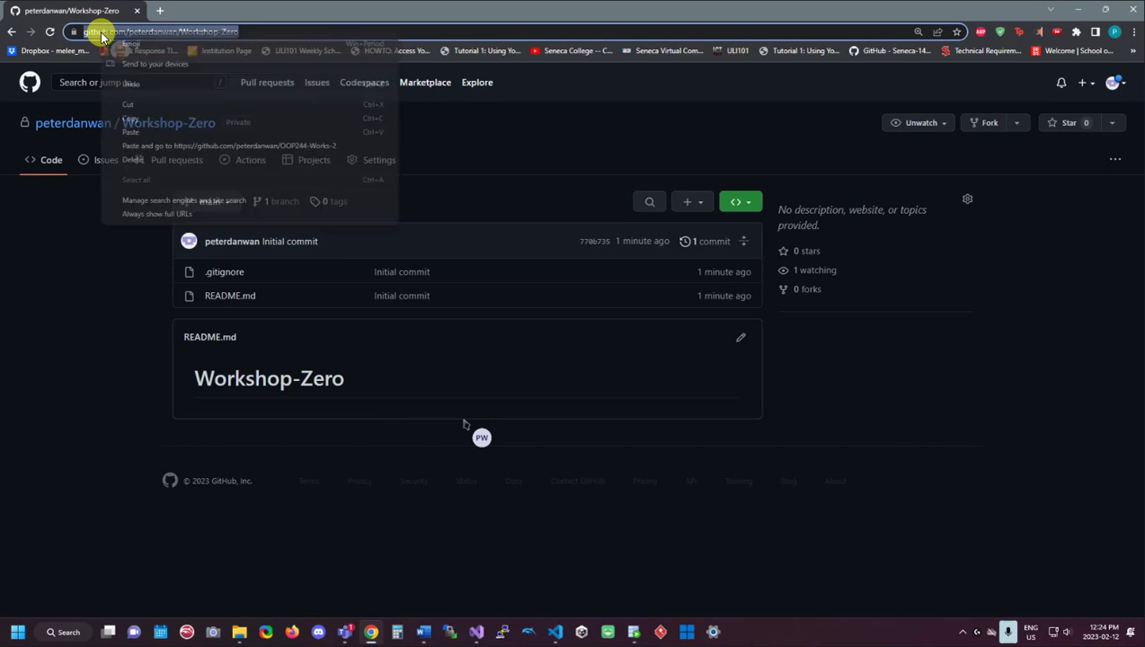
pyautogui.click(124, 118)
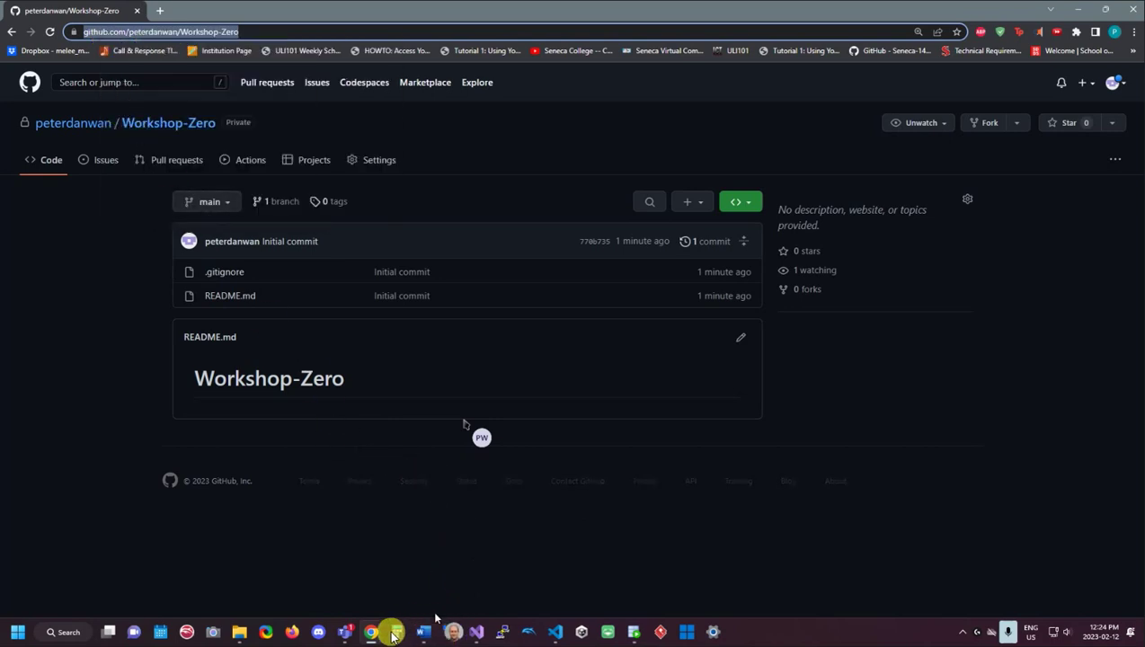
pyautogui.click(348, 639)
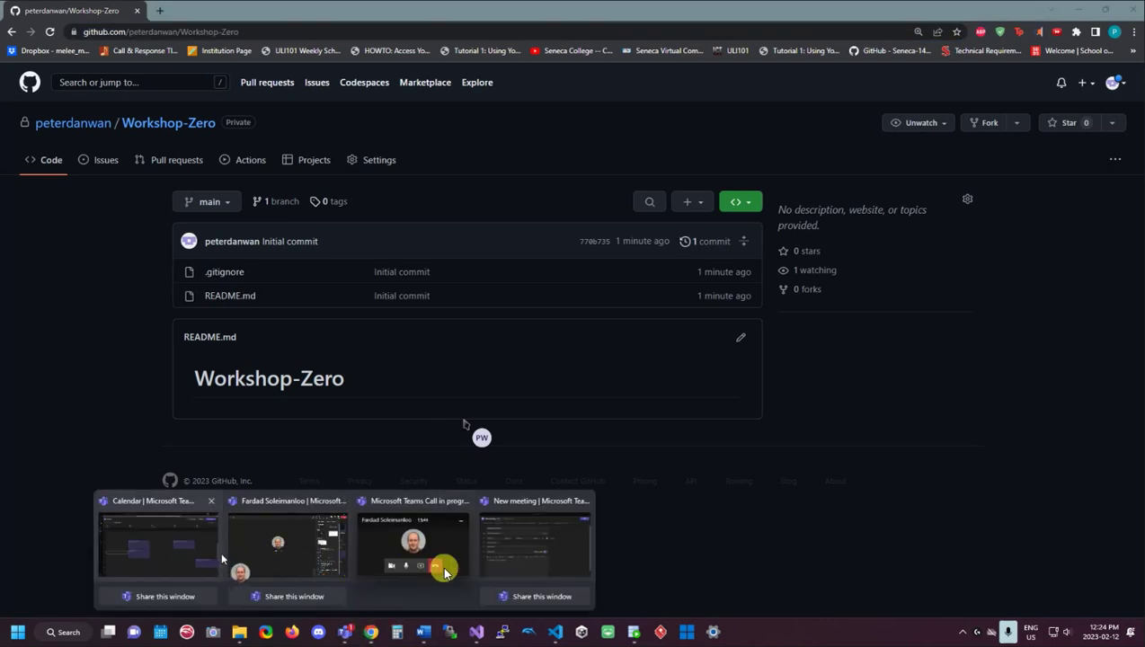
pyautogui.click(515, 564)
# Paste the Workshop-Zero repository link into the meeting details and show the Scheduling Assistant timeline.
pyautogui.click(300, 419)
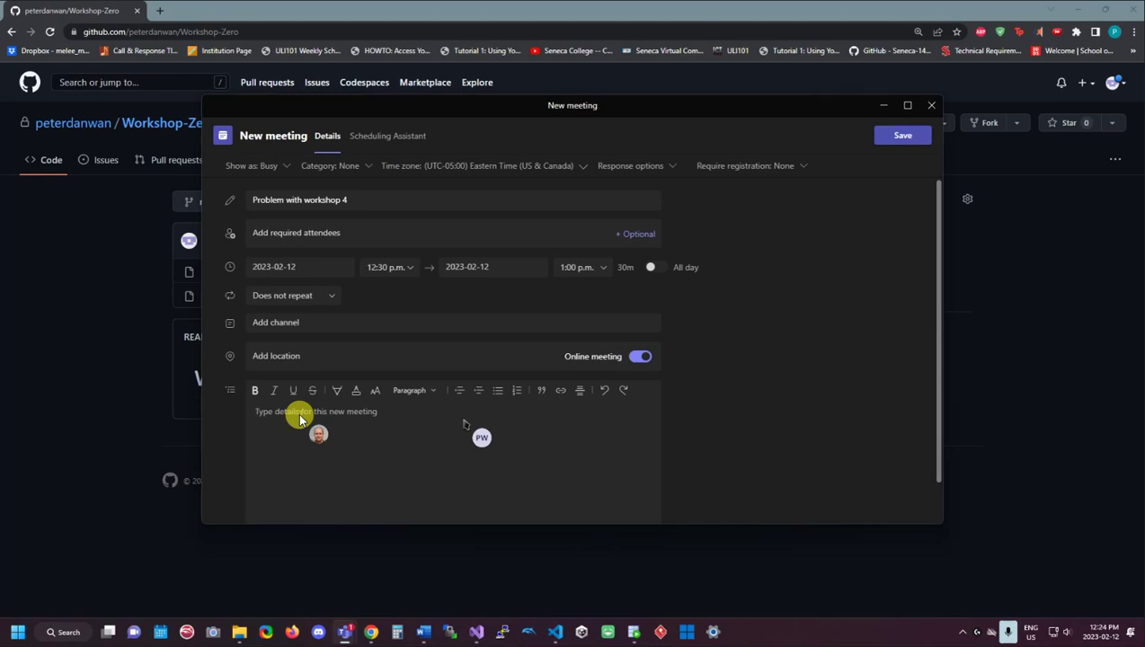
pyautogui.write('https://github.com/peterdanwan/Workshop-Zero')
pyautogui.click(376, 144)
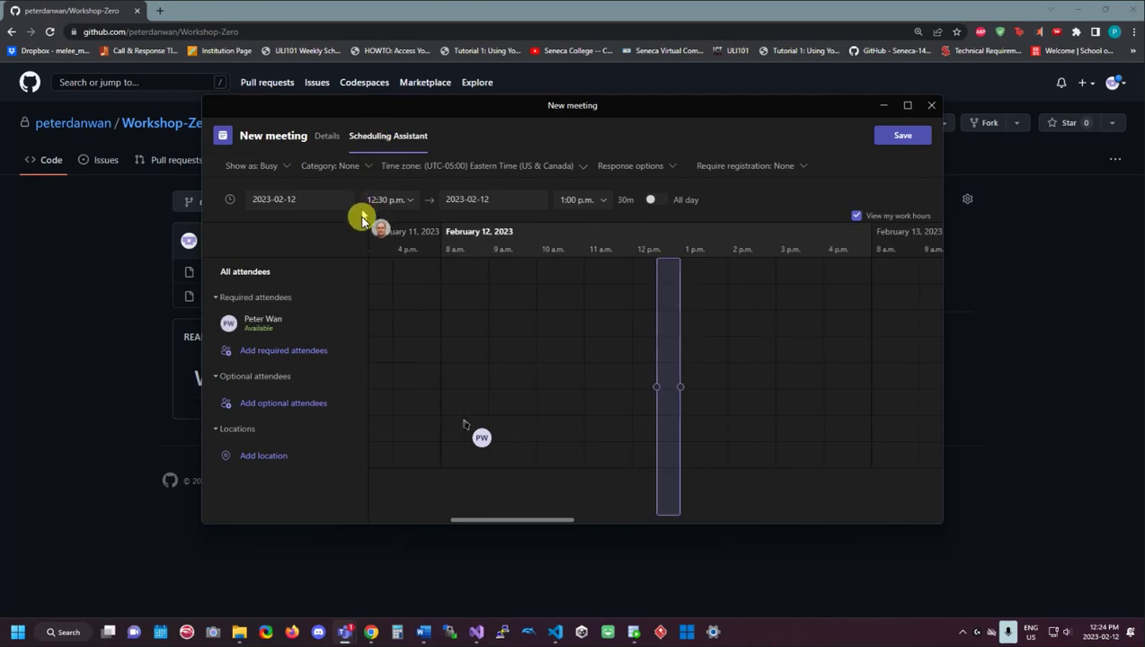
# Change the meeting date to February 14, 2023 and search for the professor as a required attendee.
pyautogui.click(326, 201)
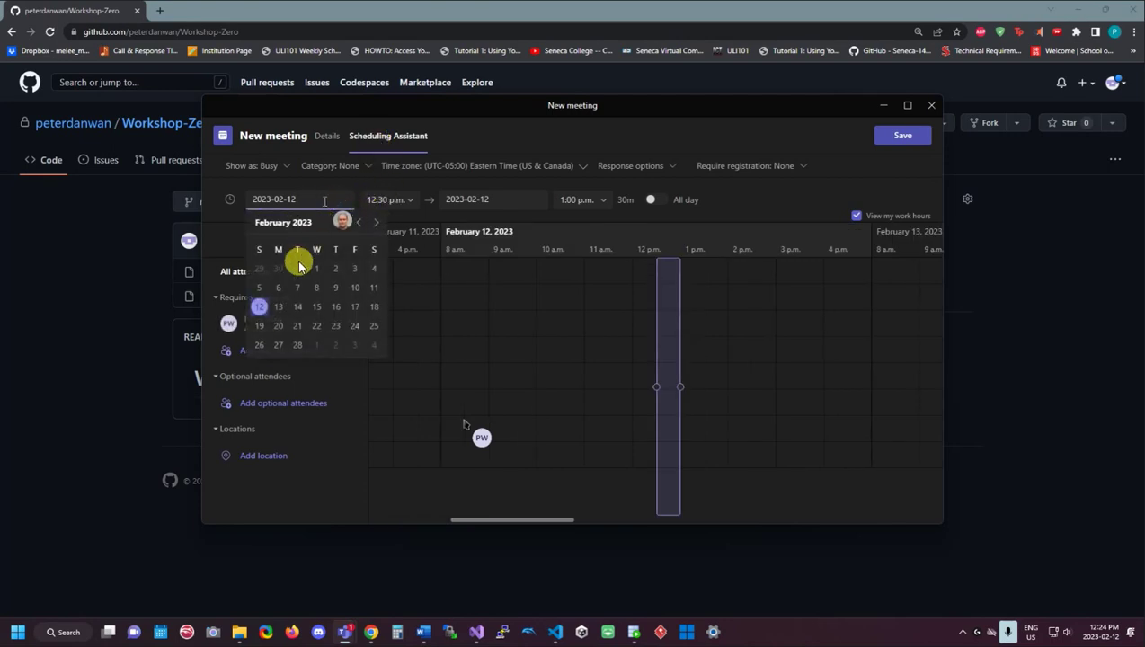
pyautogui.click(298, 308)
pyautogui.moveTo(300, 312)
pyautogui.mouseDown()
pyautogui.moveTo(292, 355)
pyautogui.moveTo(277, 358)
pyautogui.moveTo(452, 320)
pyautogui.moveTo(545, 276)
pyautogui.moveTo(635, 273)
pyautogui.moveTo(558, 324)
pyautogui.moveTo(645, 332)
pyautogui.moveTo(552, 450)
pyautogui.moveTo(535, 327)
pyautogui.moveTo(609, 271)
pyautogui.moveTo(625, 326)
pyautogui.moveTo(291, 360)
pyautogui.mouseUp()
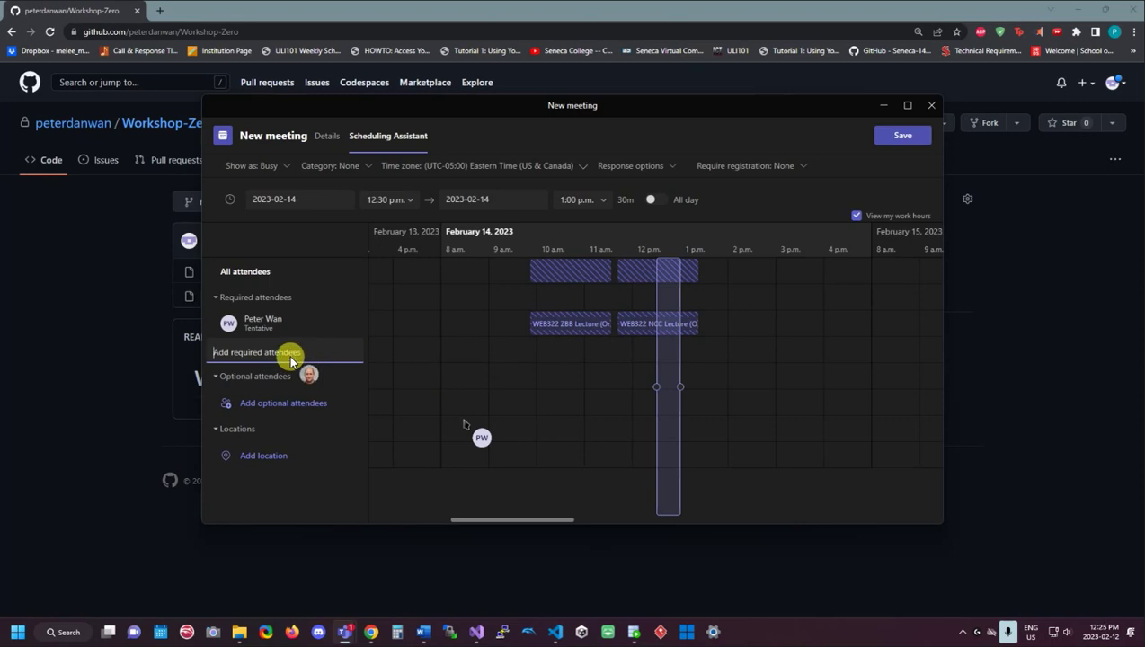
pyautogui.write('fardad')
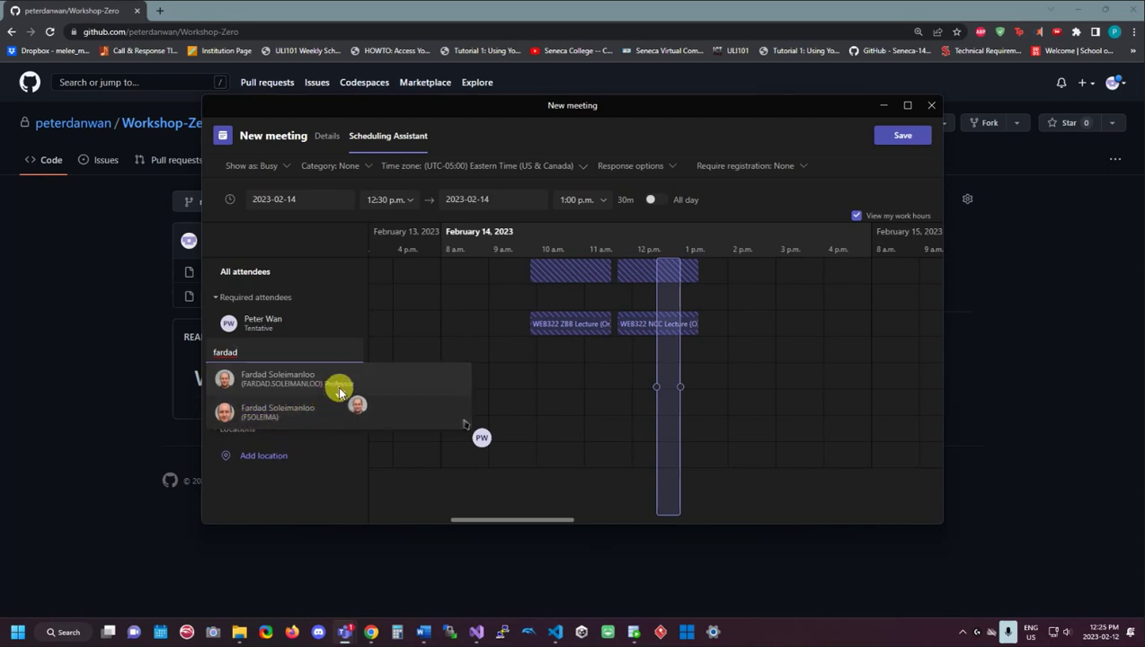
# Add the professor as a required attendee and move the meeting slot to 3:00–3:30 p.m.
pyautogui.click(272, 381)
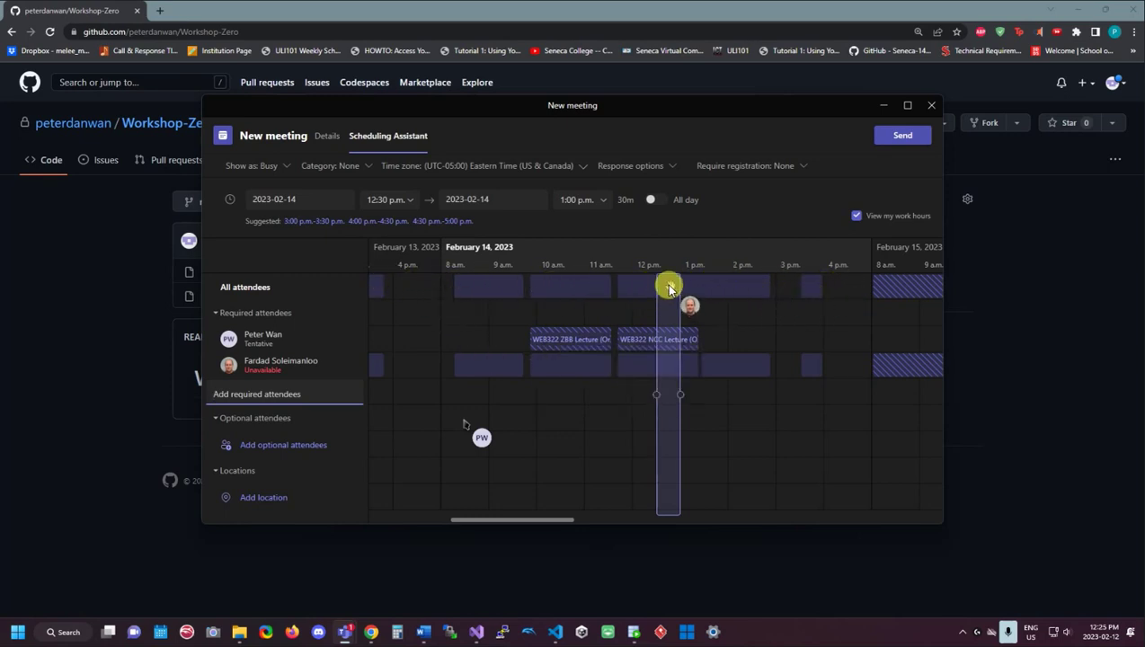
pyautogui.moveTo(669, 288)
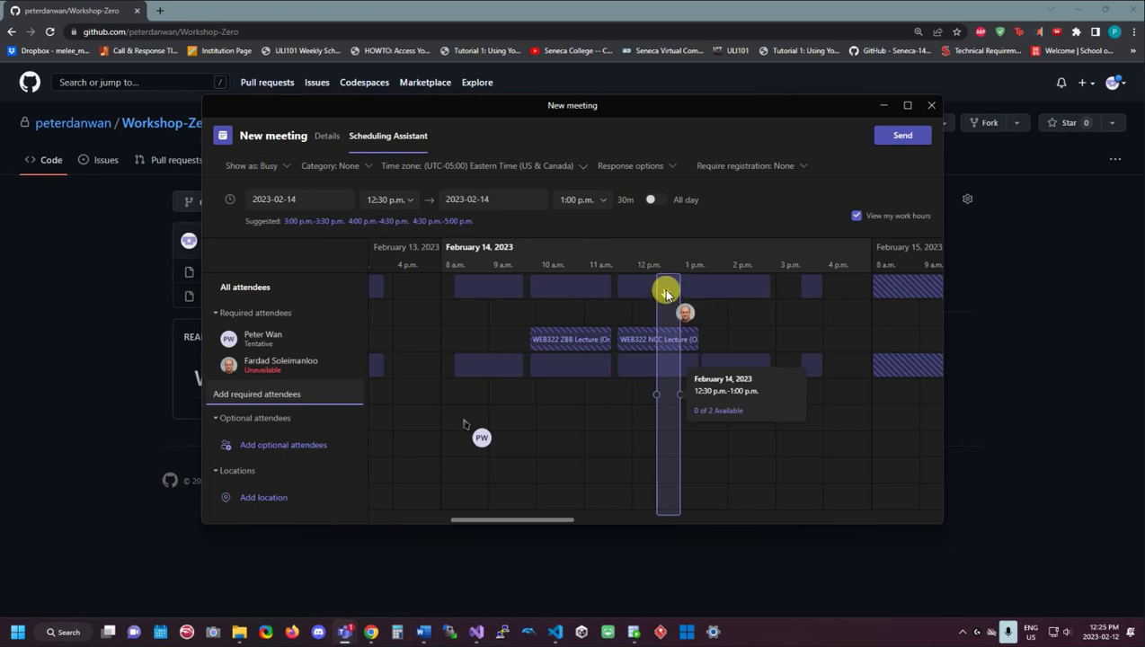
pyautogui.moveTo(666, 292)
pyautogui.mouseDown()
pyautogui.moveTo(800, 292)
pyautogui.moveTo(779, 297)
pyautogui.mouseUp()
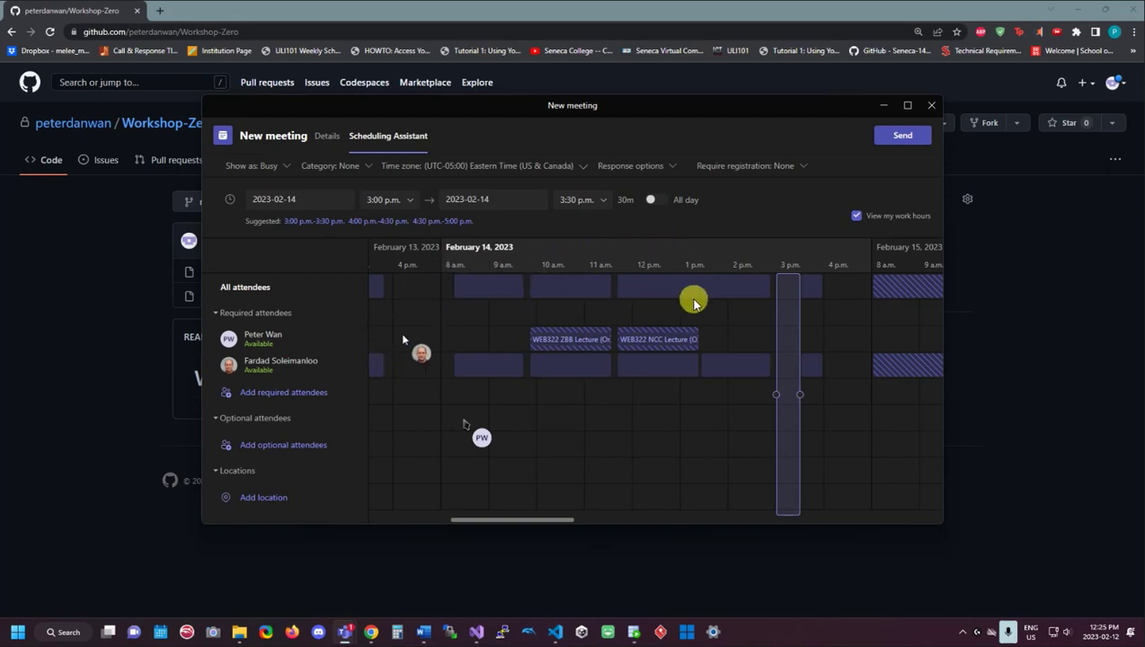
# Send the meeting invitation, then switch to the professor's Teams account window.
pyautogui.click(903, 137)
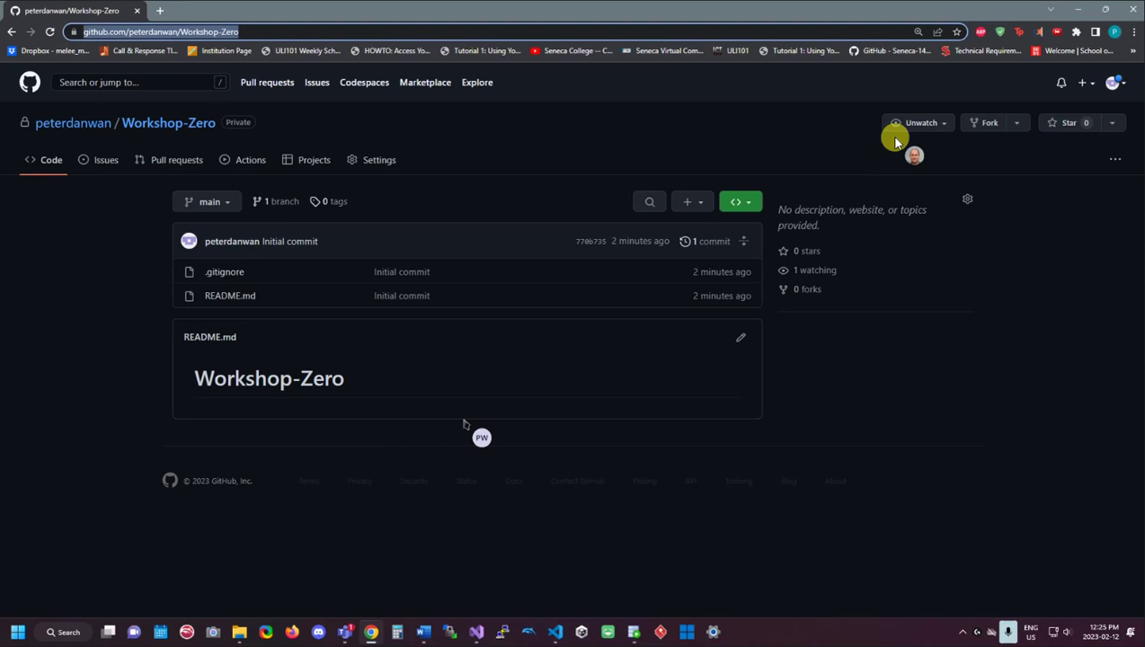
pyautogui.click(339, 633)
pyautogui.click(244, 570)
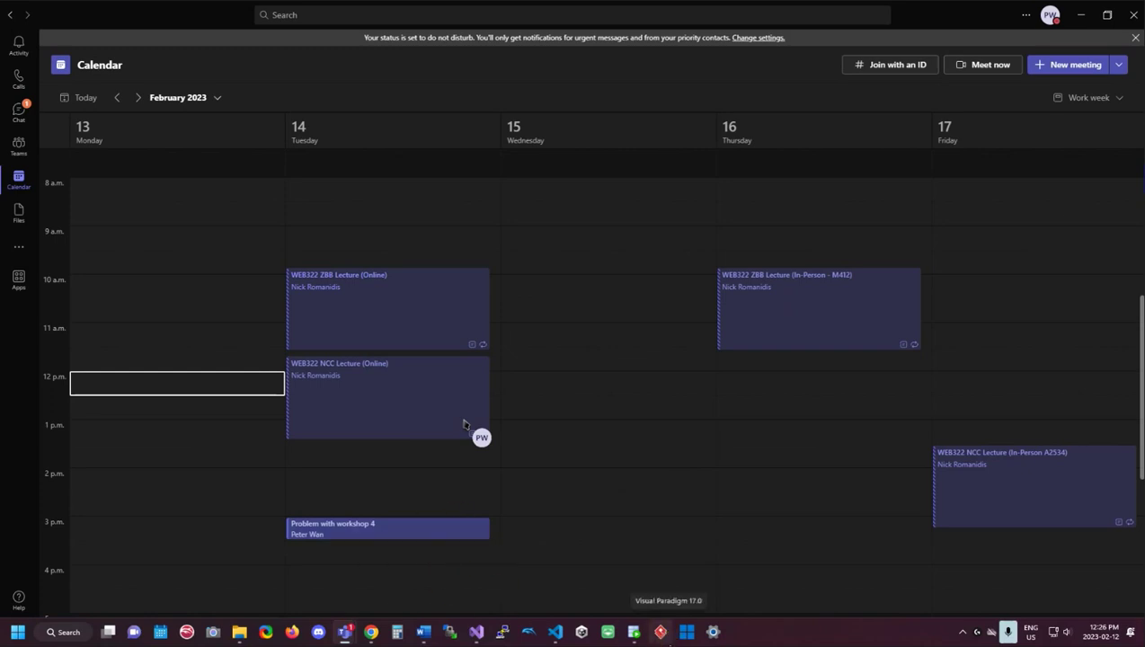
pyautogui.moveTo(344, 632)
pyautogui.click(455, 601)
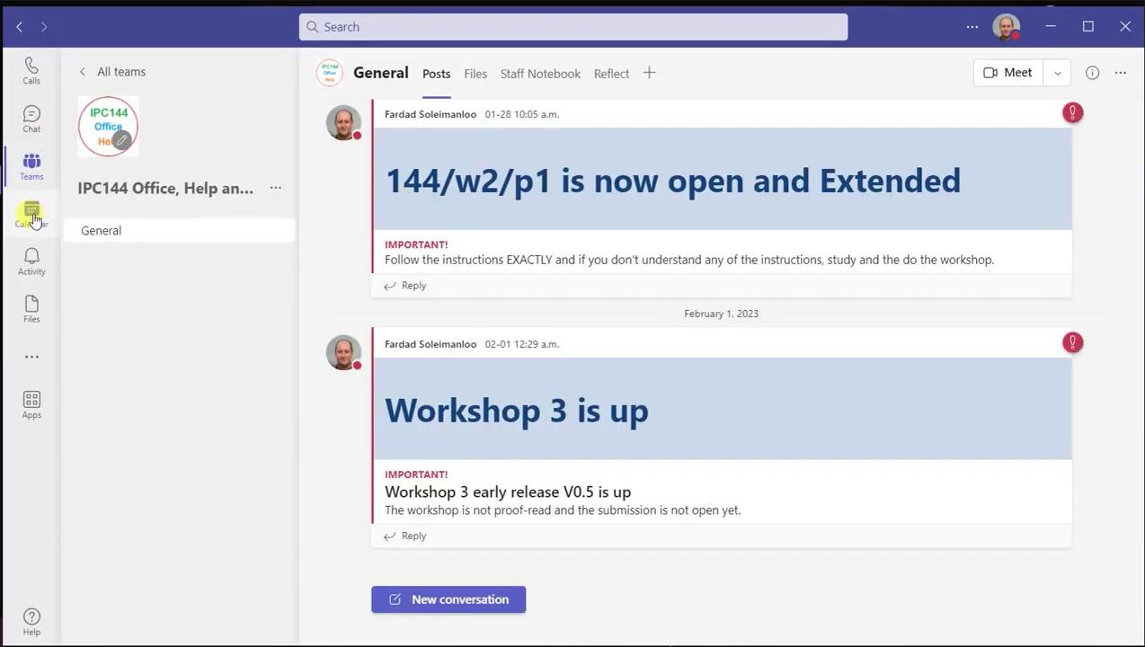
# Accept the Problem with workshop 4 invitation on the professor's calendar, then return to the organiser's window.
pyautogui.click(32, 216)
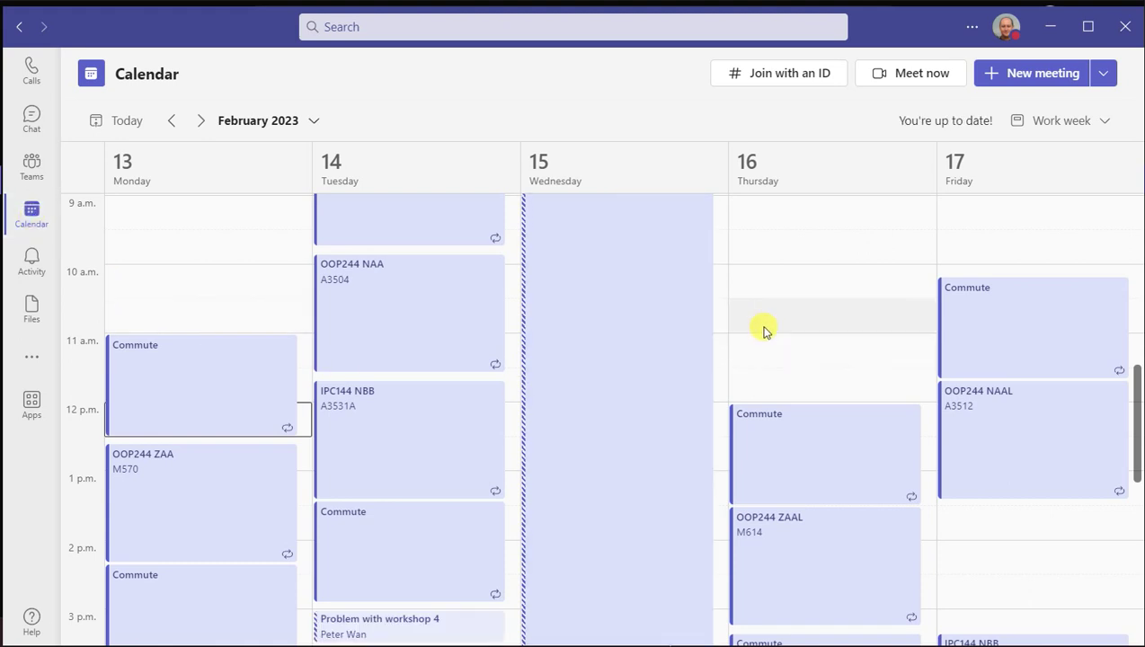
pyautogui.scroll(-3, 764, 330)
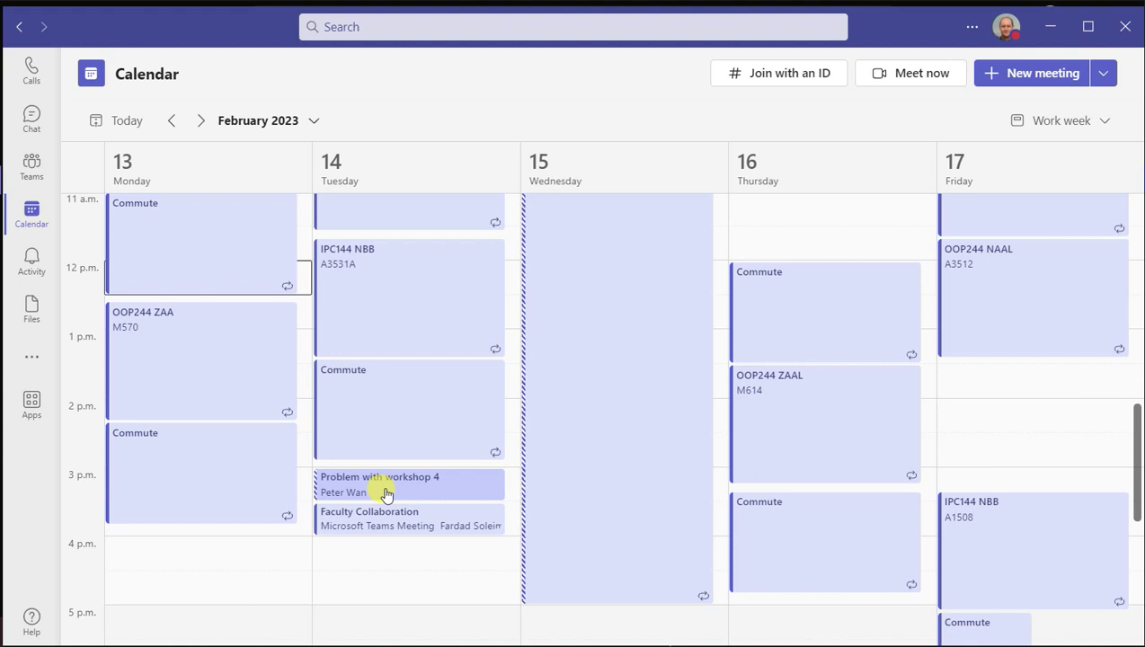
pyautogui.click(419, 494)
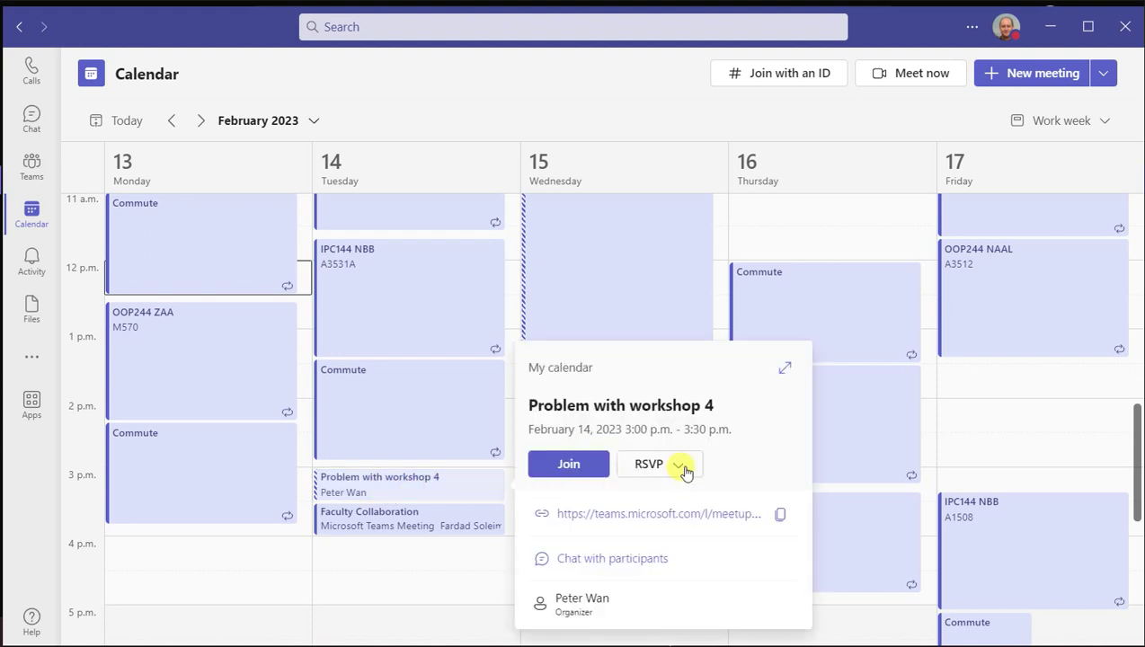
pyautogui.click(685, 469)
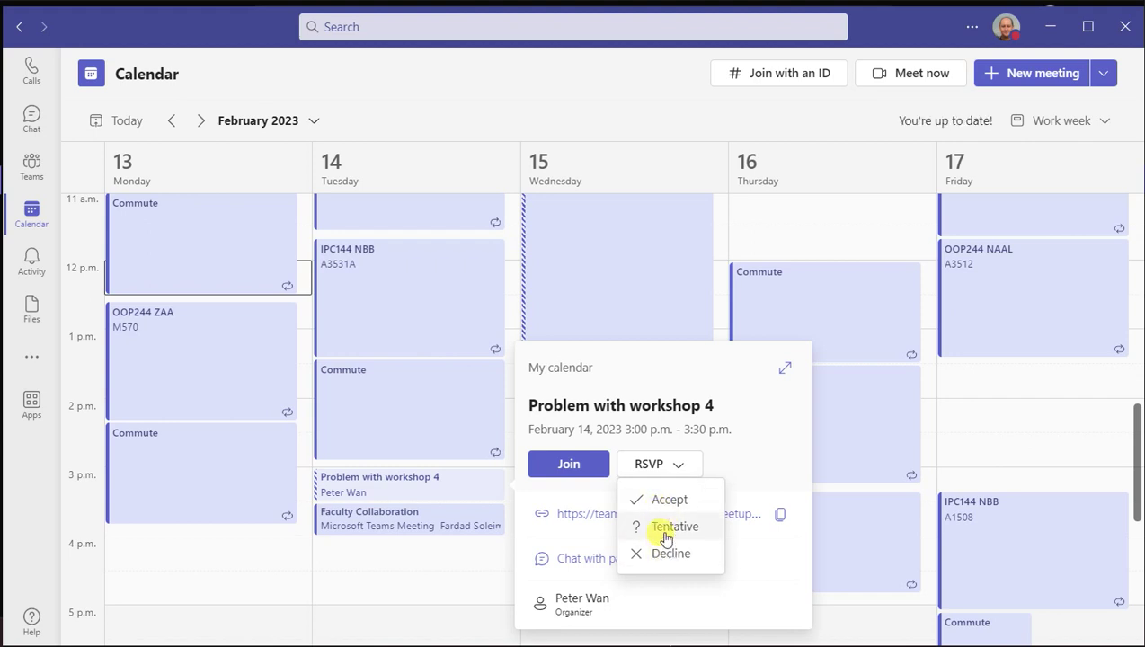
pyautogui.click(680, 502)
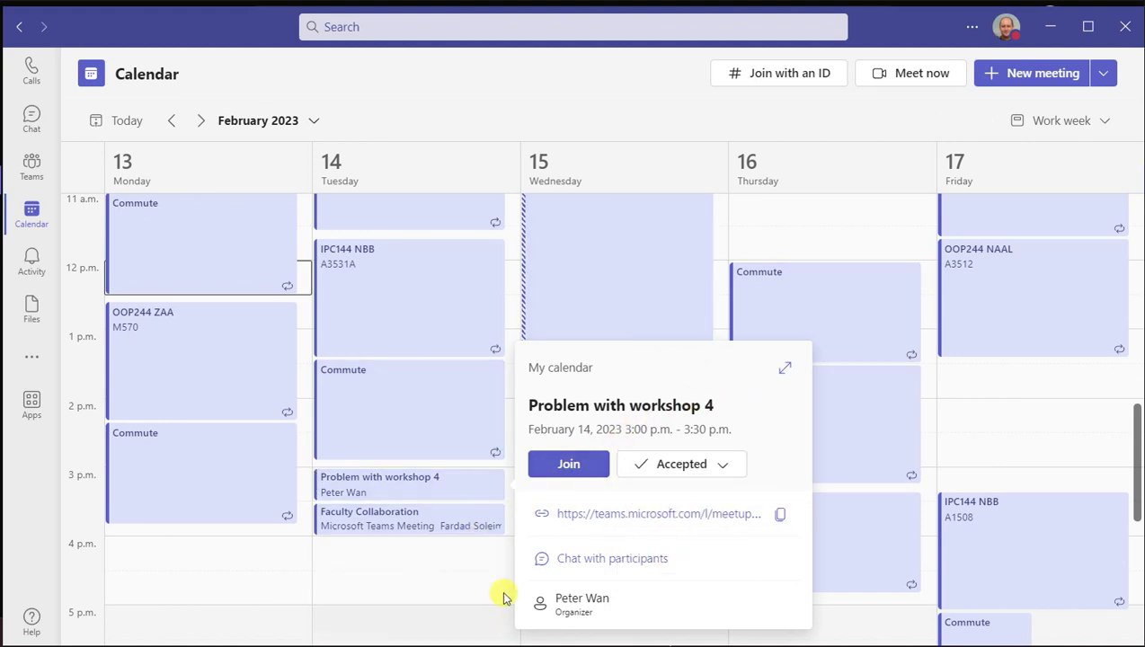
pyautogui.click(1043, 30)
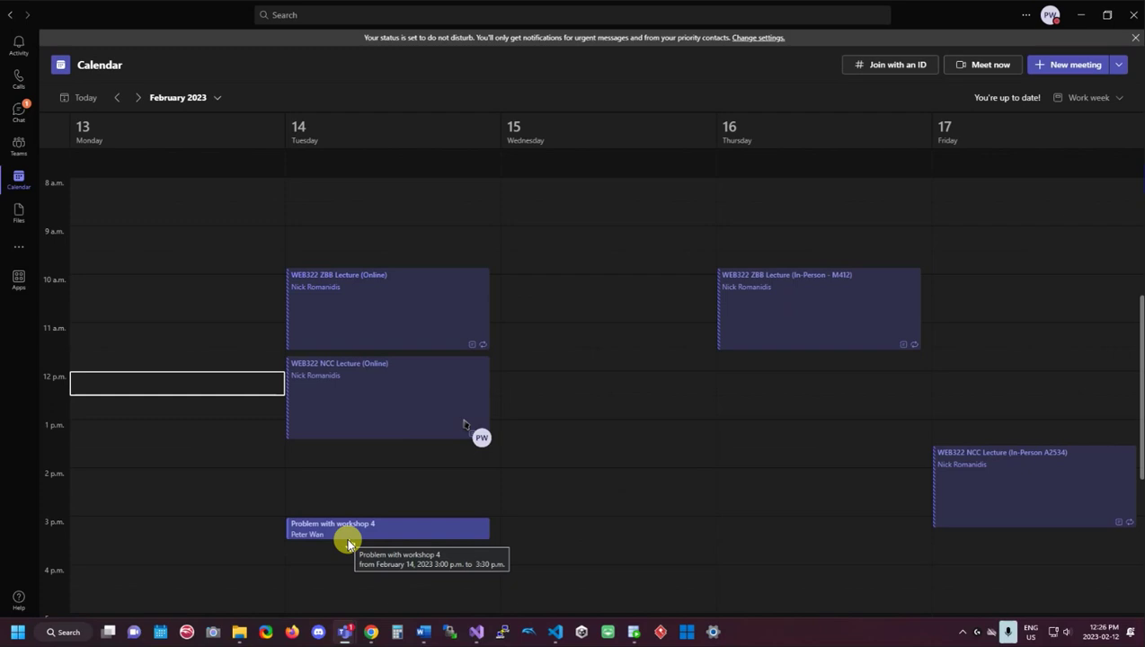
# Open the Problem with workshop 4 event card showing February 14, 3:00–3:30 p.m.
pyautogui.moveTo(349, 541)
pyautogui.mouseDown()
pyautogui.moveTo(348, 449)
pyautogui.moveTo(351, 525)
pyautogui.mouseUp()
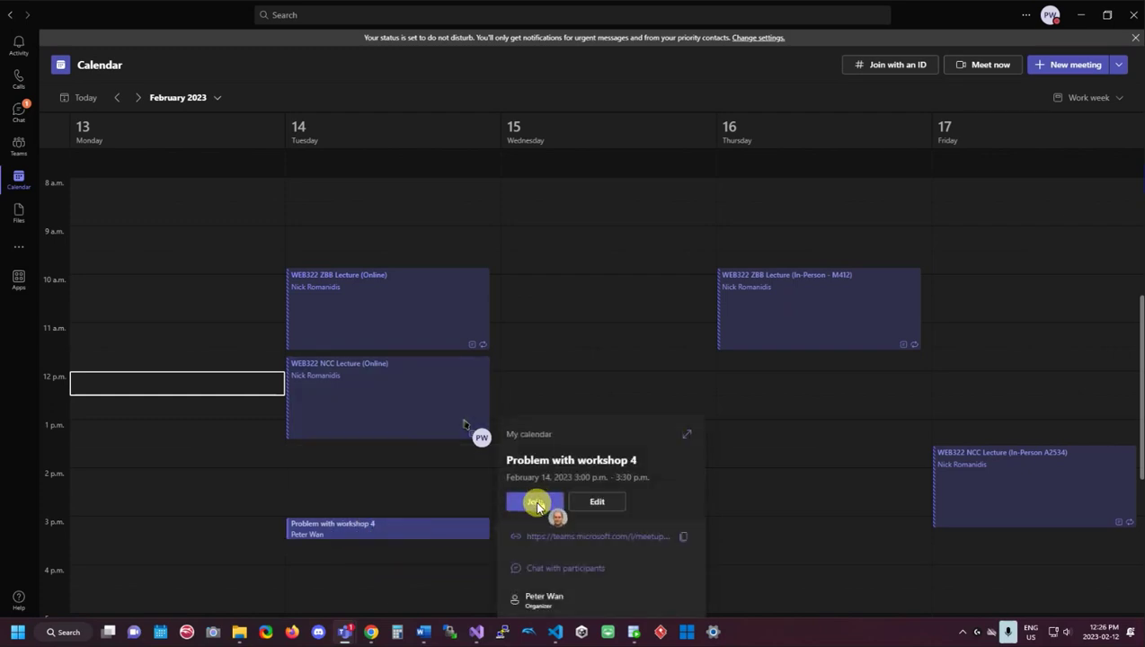